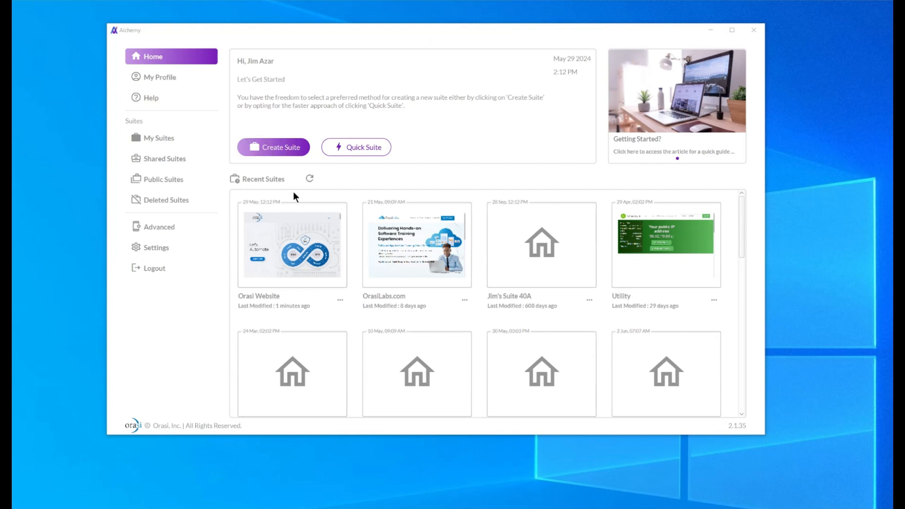
Open the Orasi Website suite and add a test named syndata
click(297, 243)
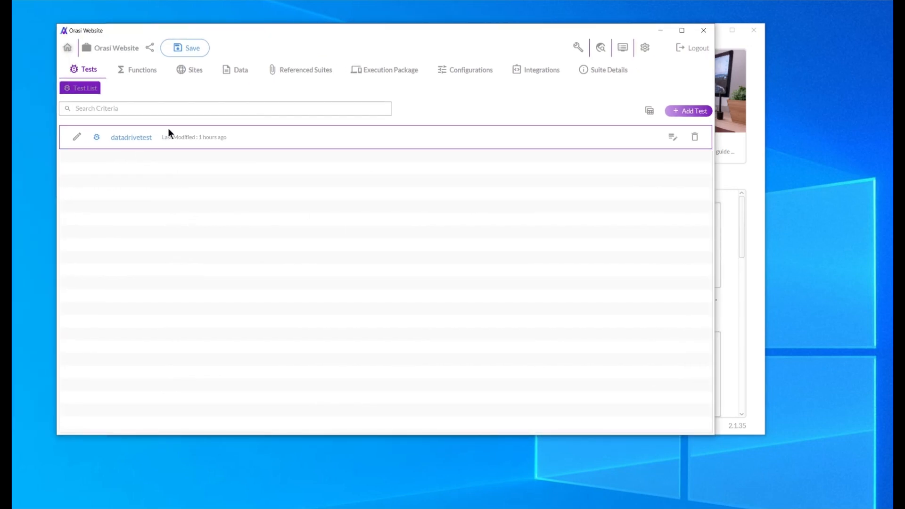
click(687, 112)
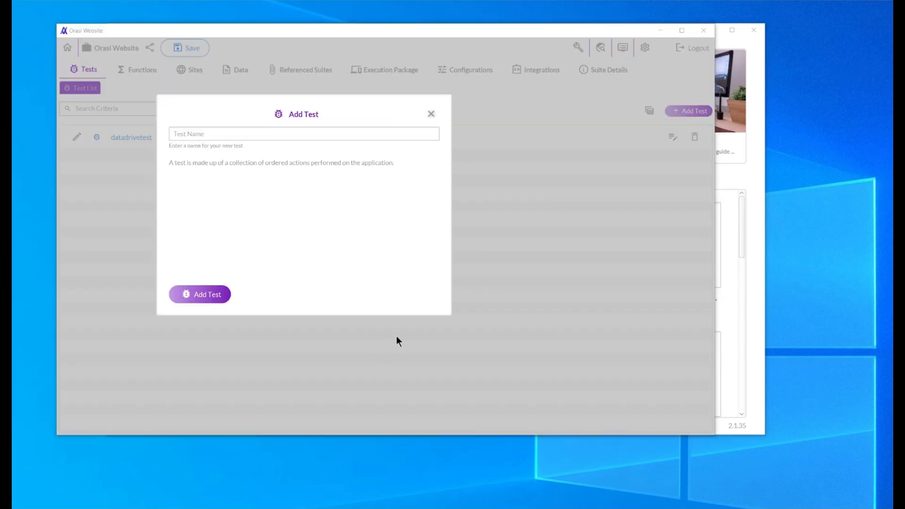
click(201, 135)
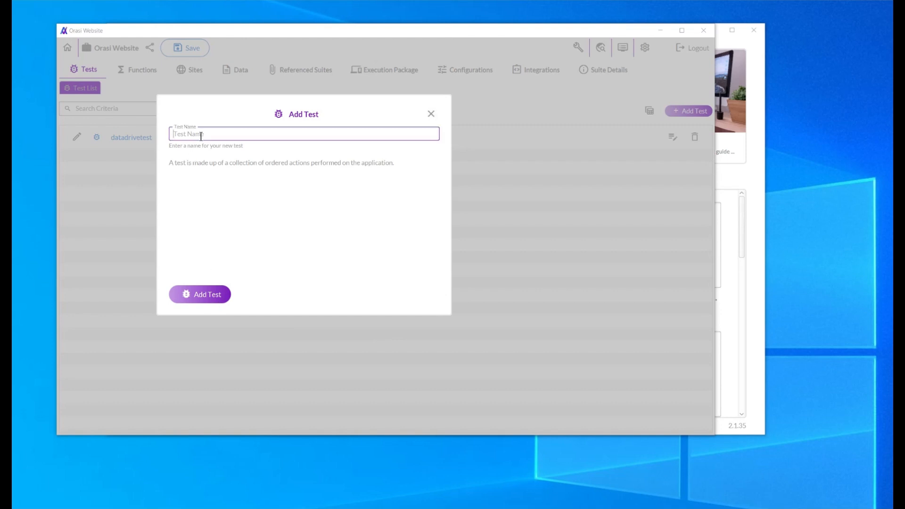
text(syndata)
click(212, 294)
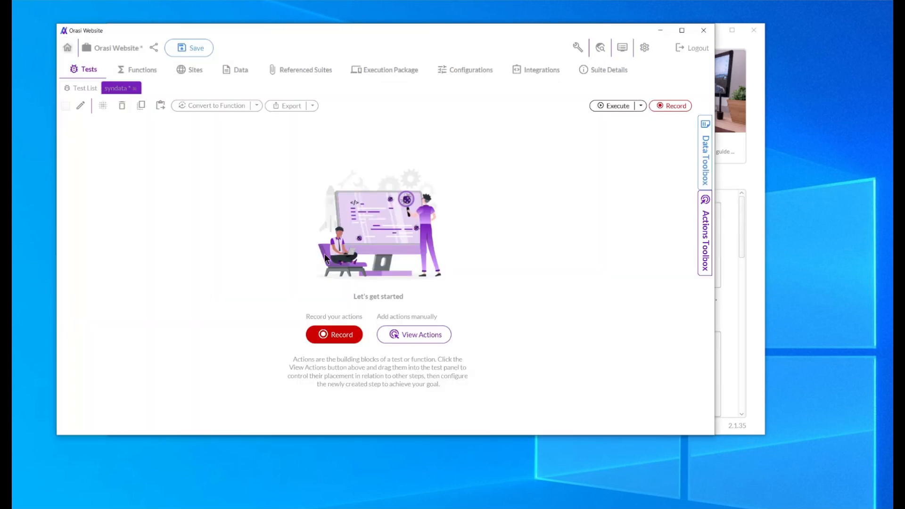
click(342, 338)
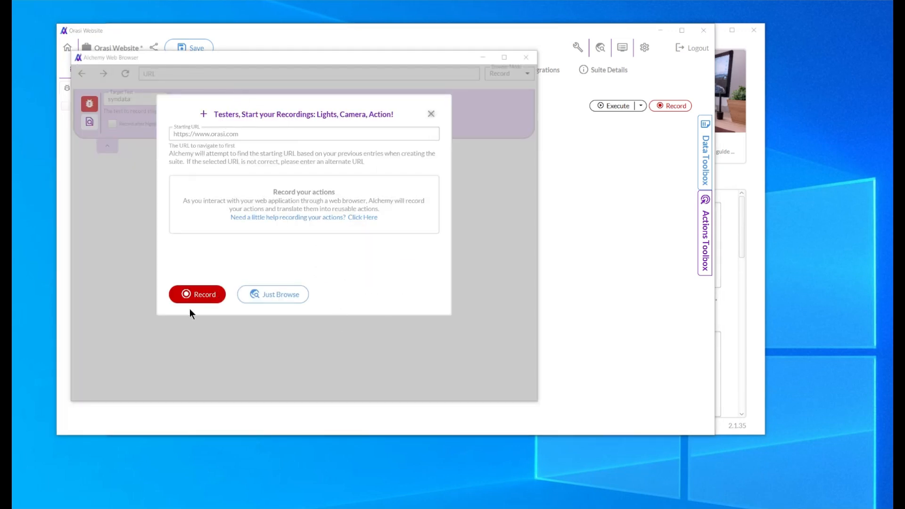
click(195, 294)
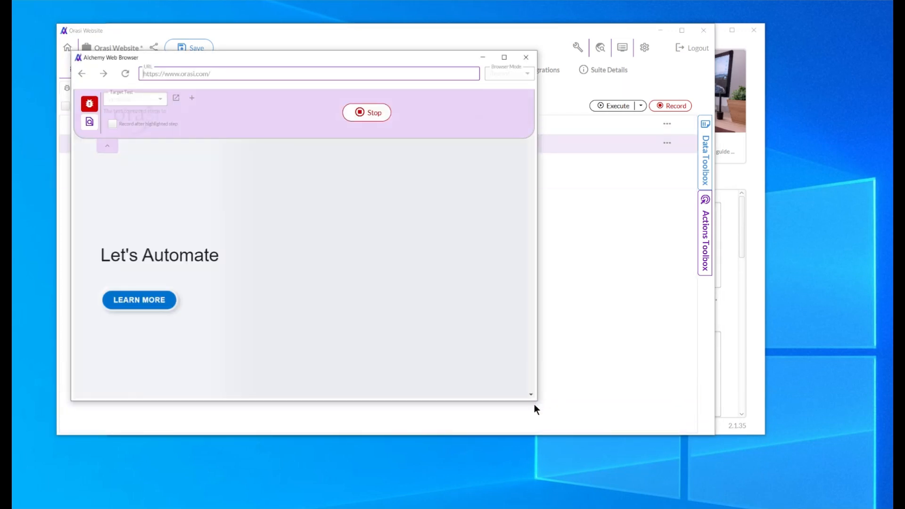
drag(537, 399, 836, 493)
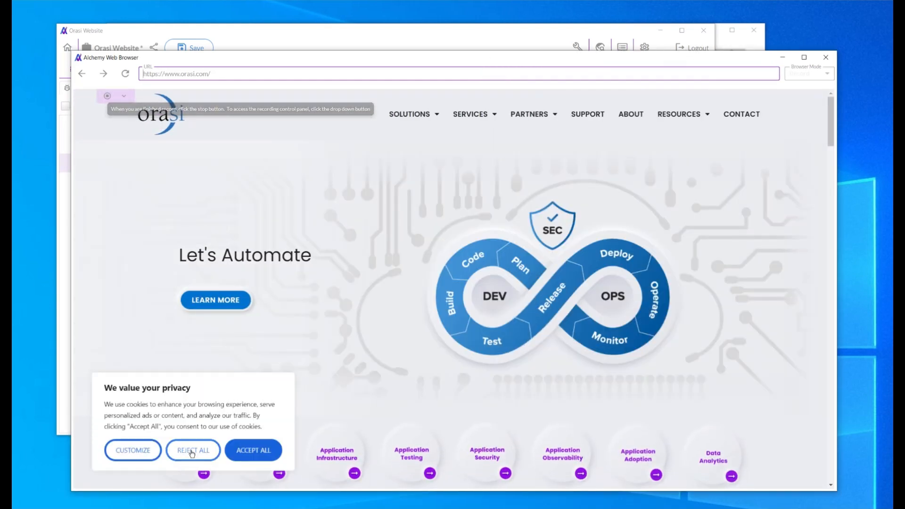
click(192, 453)
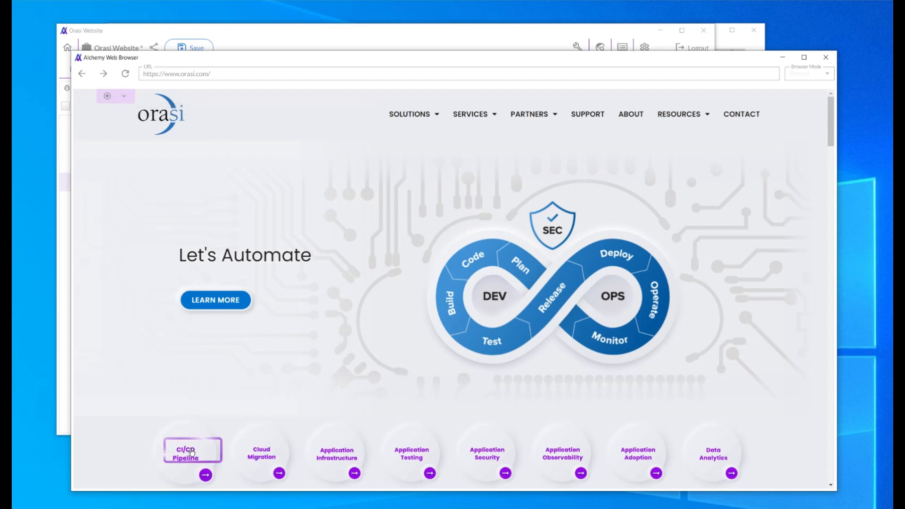
On the site's Contact page, enter "test first" as first name, "test last" as last name and "testco" as company name
click(736, 117)
drag(830, 166, 832, 239)
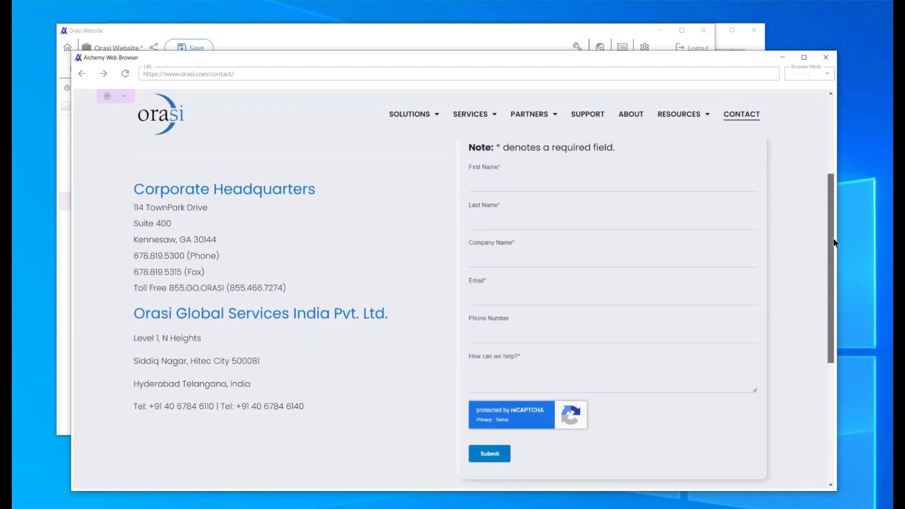
click(503, 182)
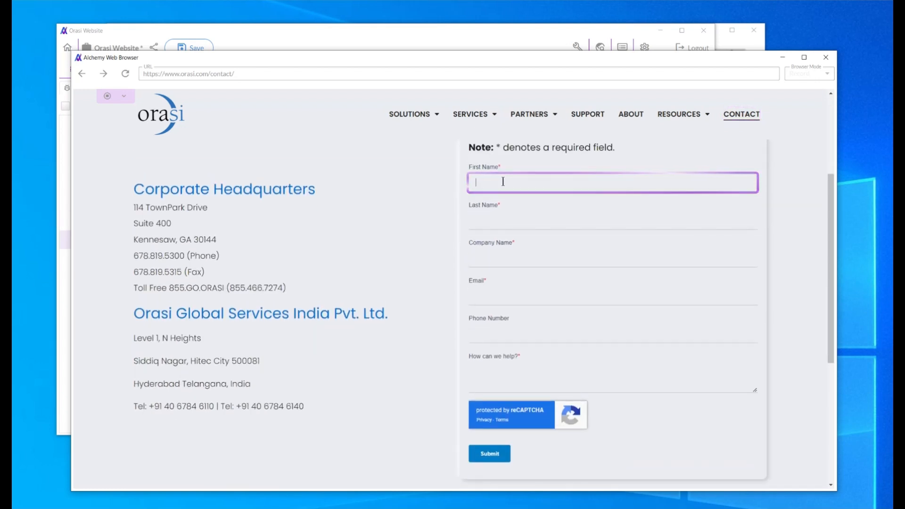
text(test first)
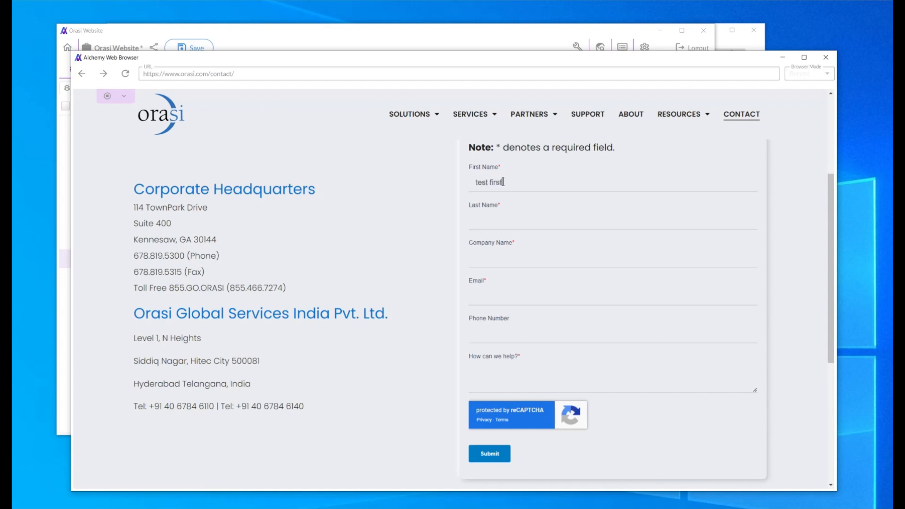
click(481, 217)
text(test last)
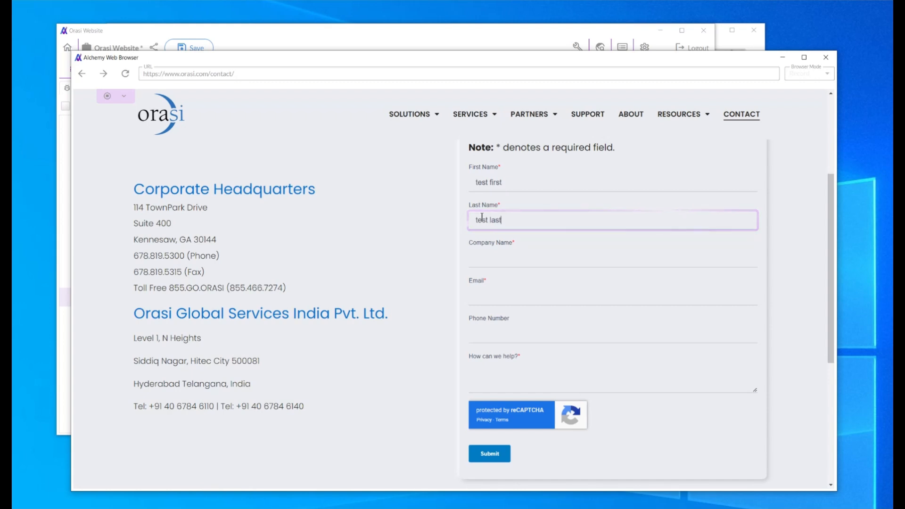
click(493, 258)
text(testco)
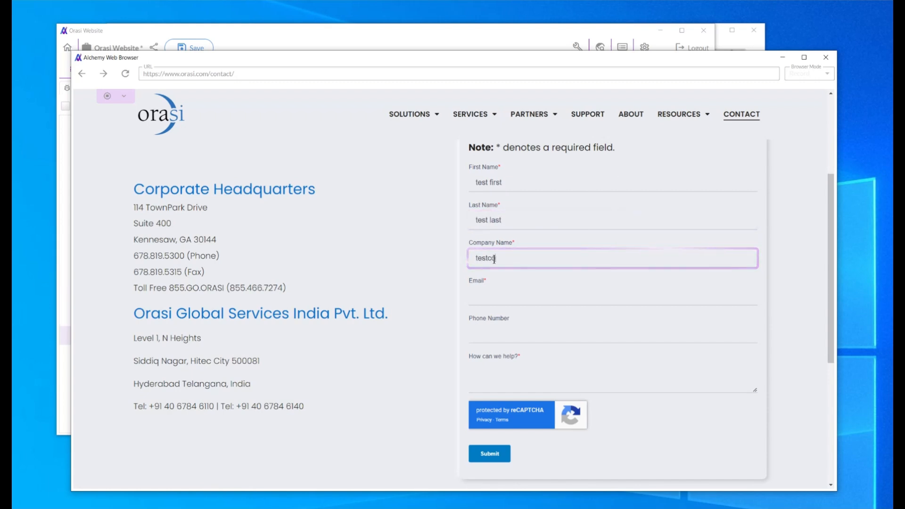
Fill in the contact form's email and phone number, and enter "test message" as the help request
click(487, 292)
text(email)
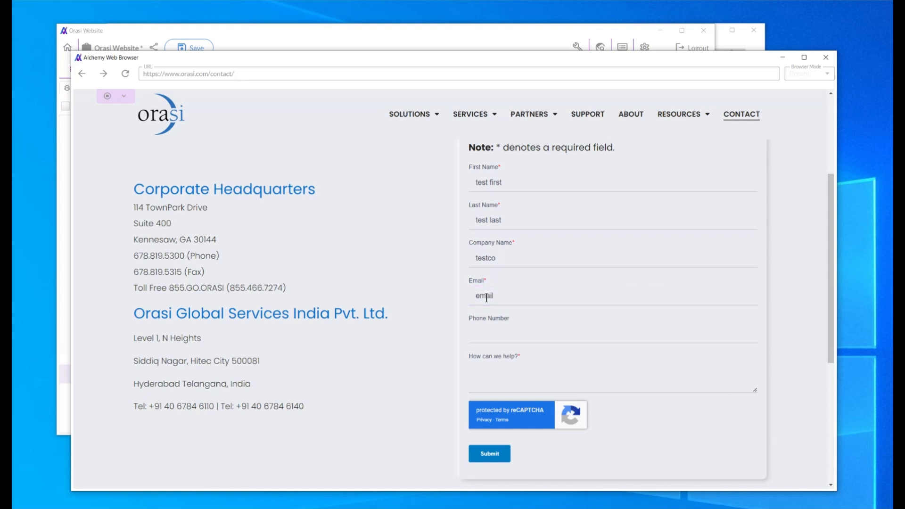
text(@email.com)
click(487, 335)
text(5551212)
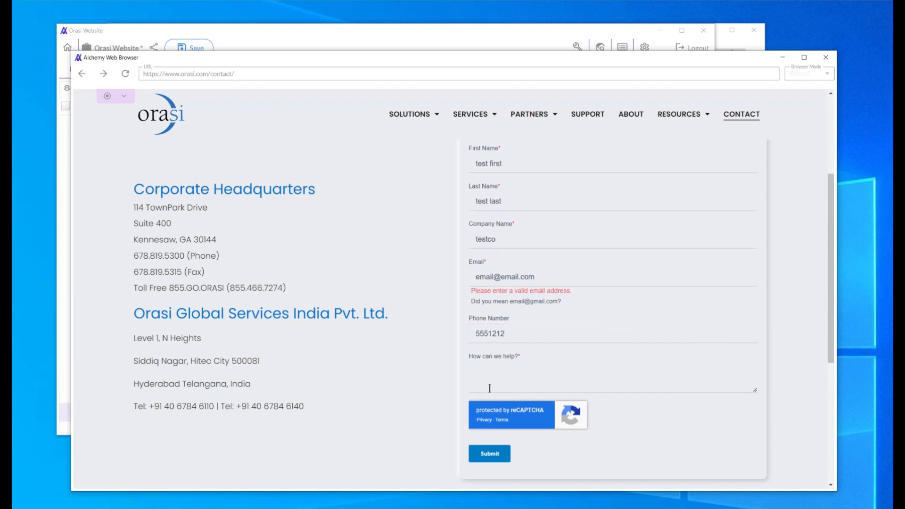
click(555, 378)
text(test message)
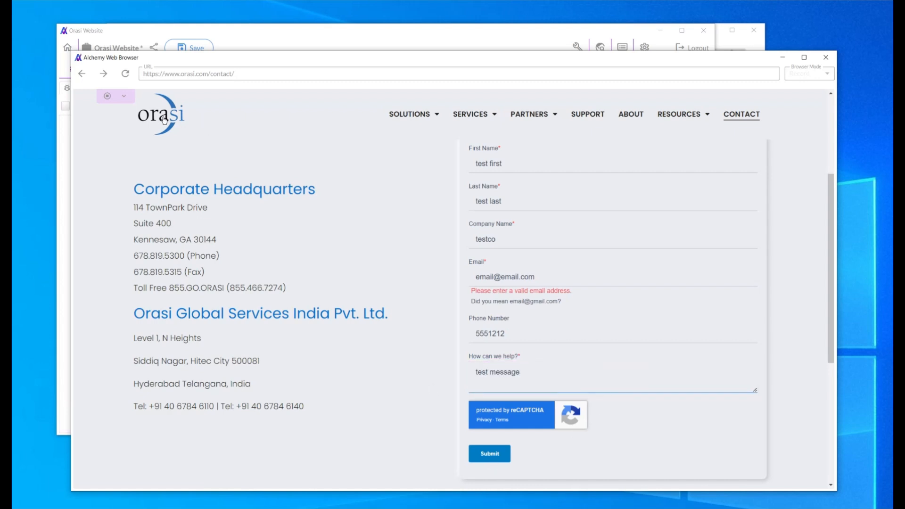
Return to the site's home page through the Orasi logo, and end the recording by stopping it and closing the browser
click(164, 120)
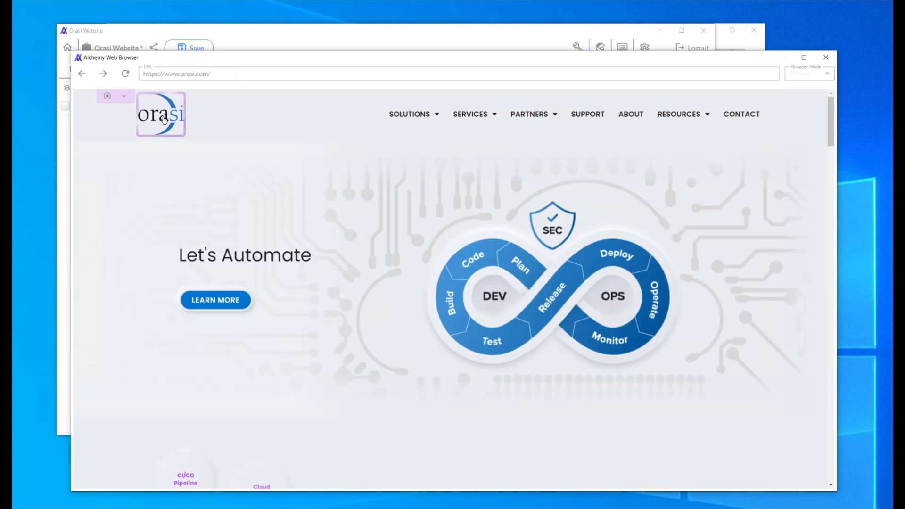
click(107, 96)
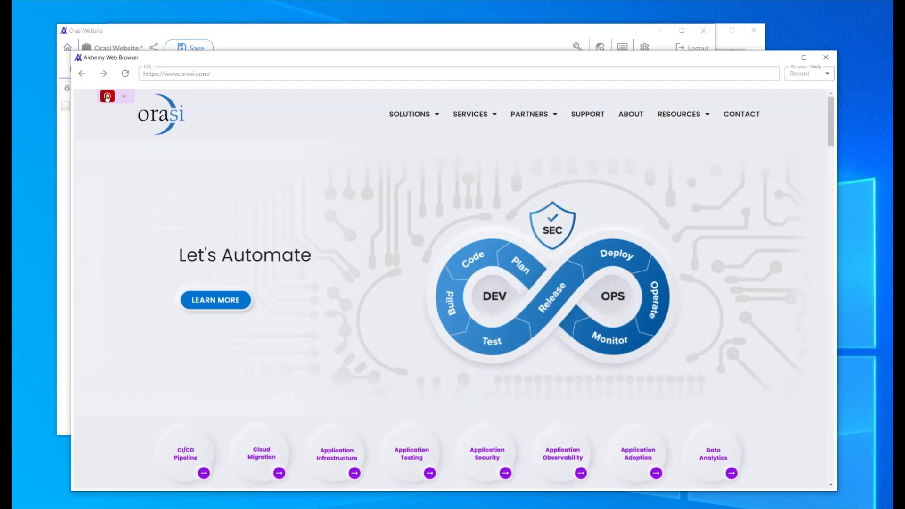
click(826, 58)
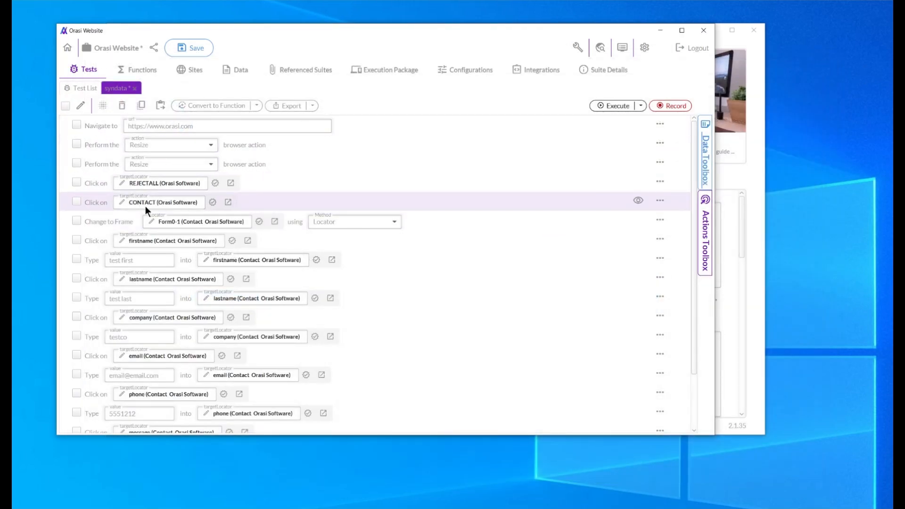
Convert all recorded steps from the CONTACT click onward into a function named fillformwithsyndata, and save the suite
scroll(397, 347, down, 3)
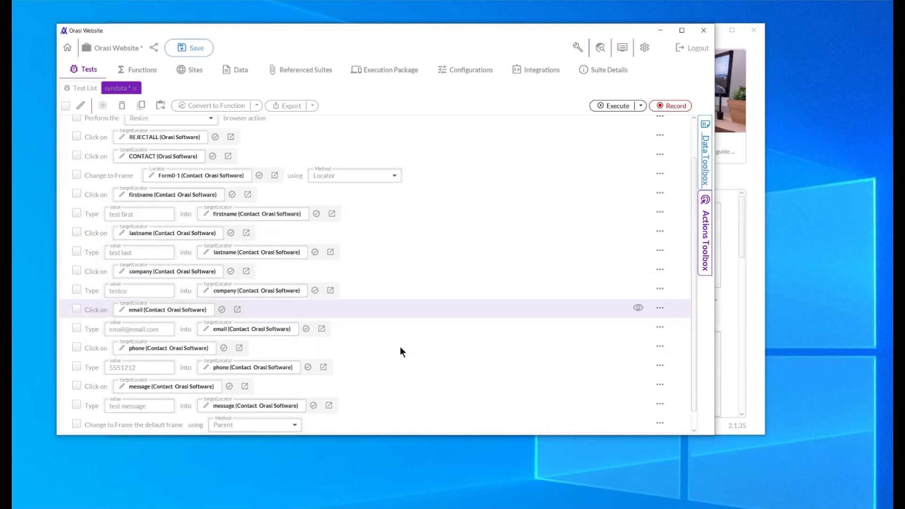
scroll(404, 352, up, 3)
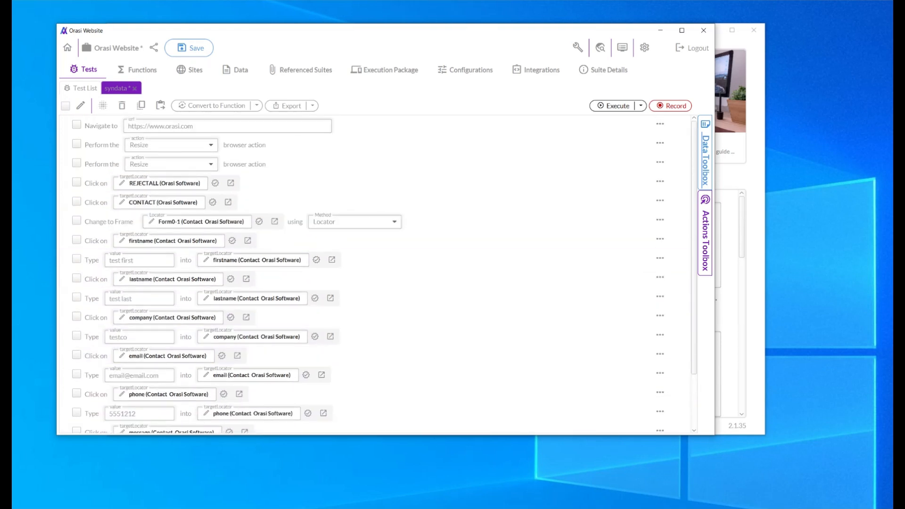
click(65, 105)
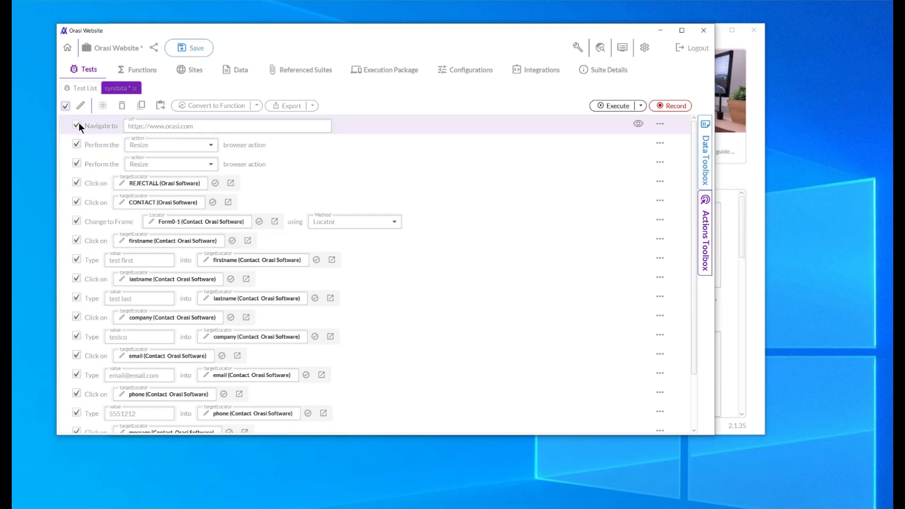
click(77, 124)
click(75, 143)
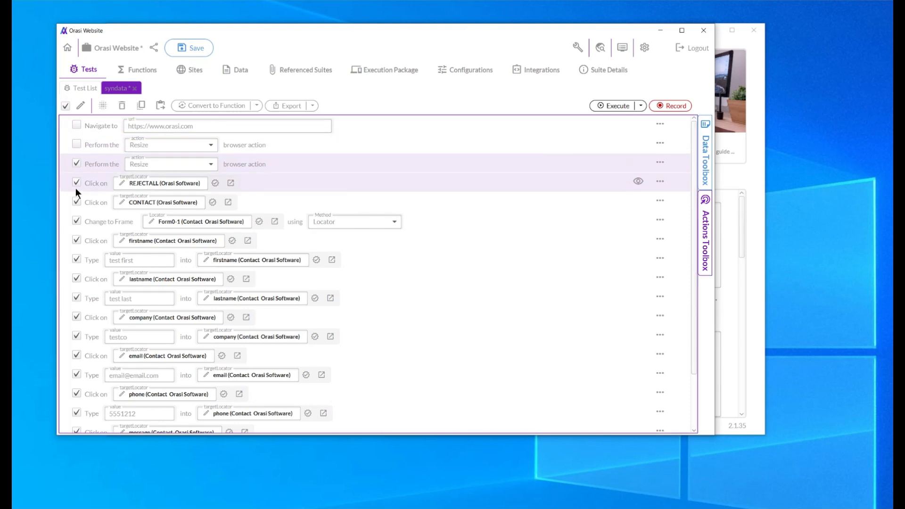
click(76, 182)
click(74, 163)
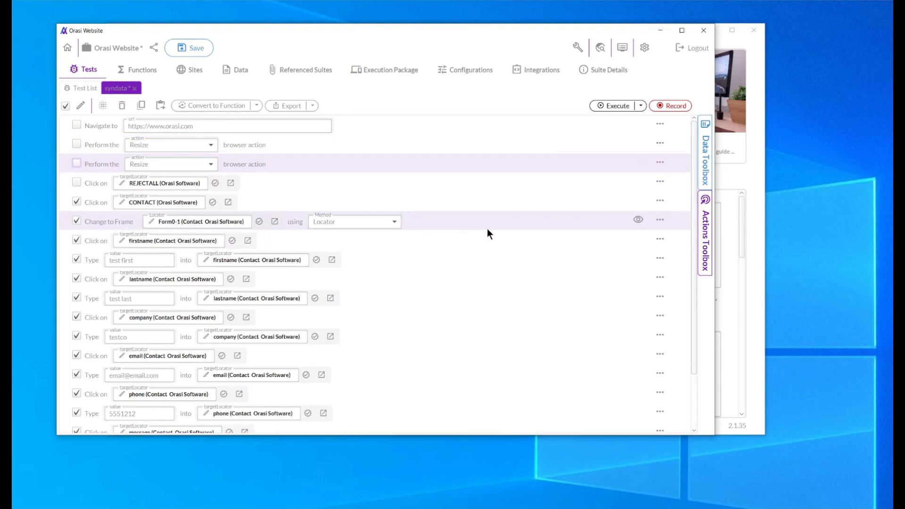
click(214, 105)
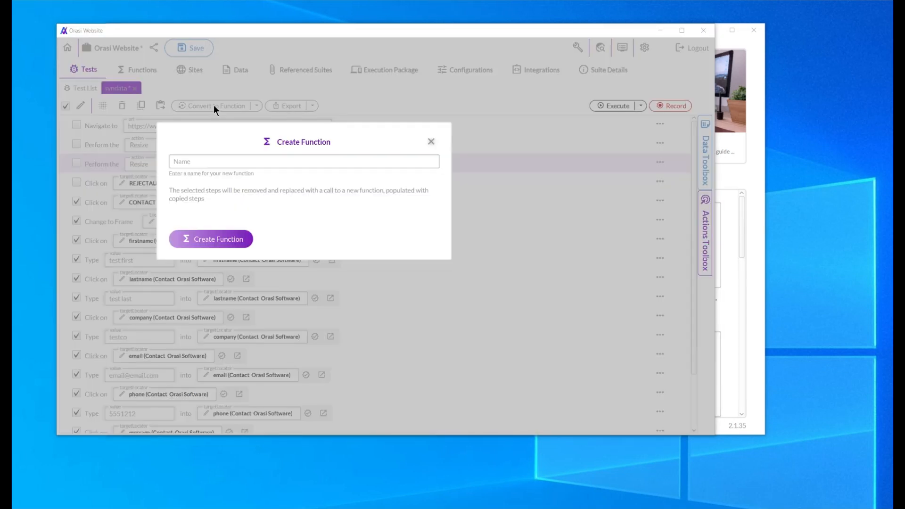
click(209, 162)
text(fillformwithsyndata)
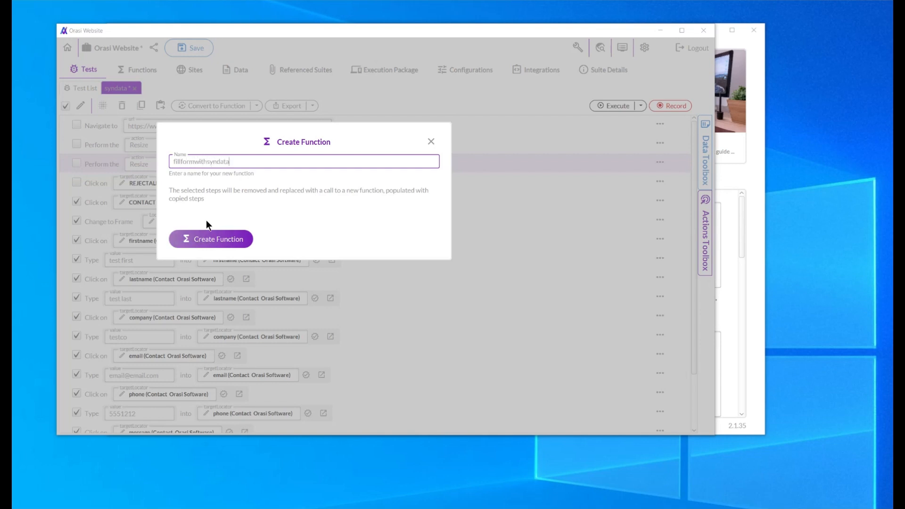
click(222, 242)
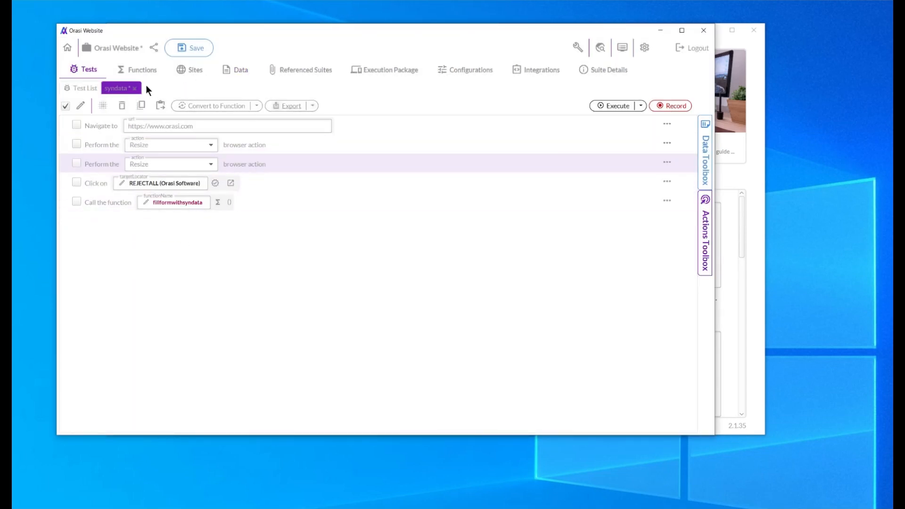
click(188, 47)
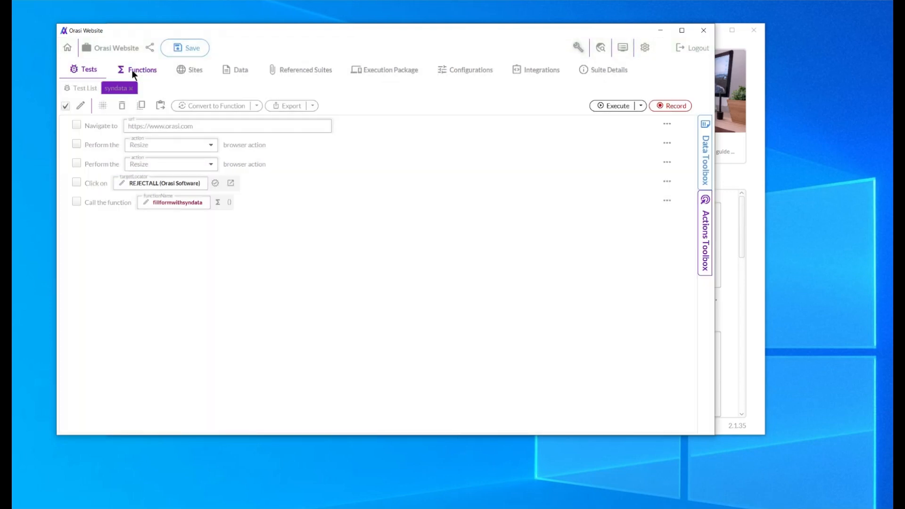
In the fillformwithsyndata function, replace the typed first-name and last-name values with the synthesized data First Name and Last Name
click(132, 69)
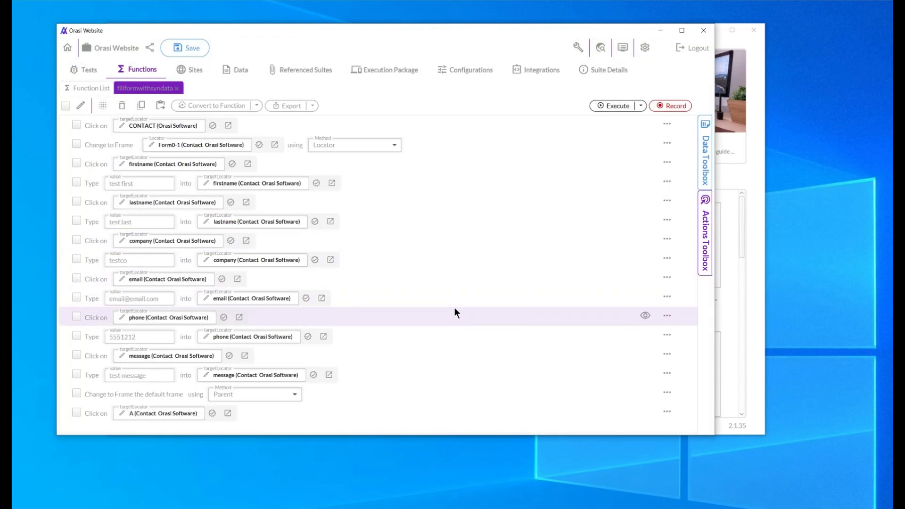
click(150, 184)
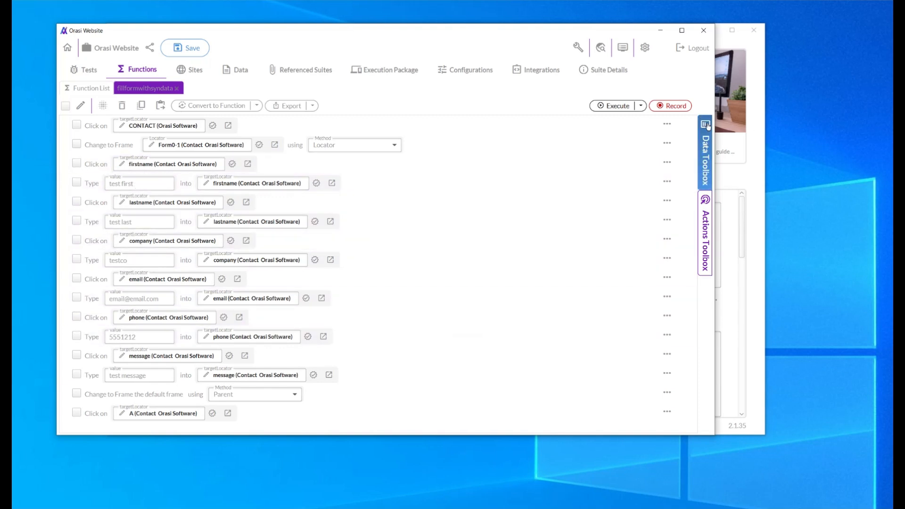
click(706, 156)
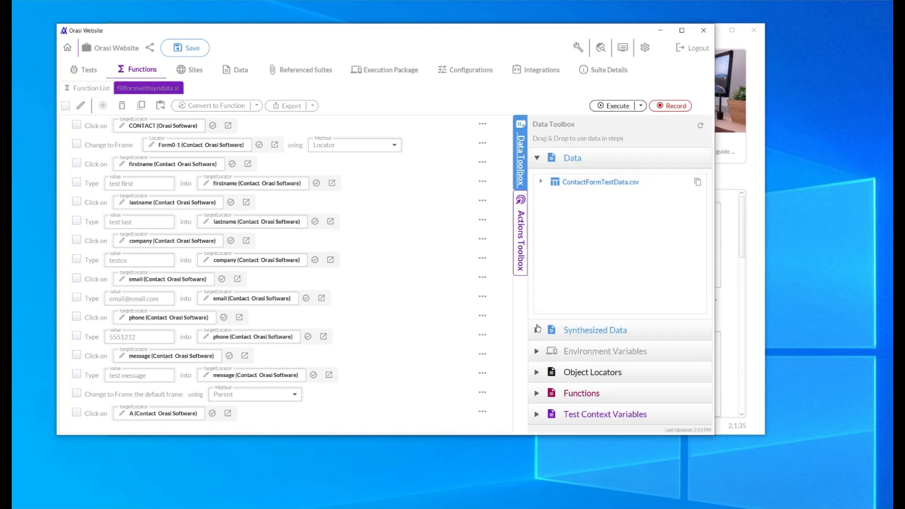
click(537, 330)
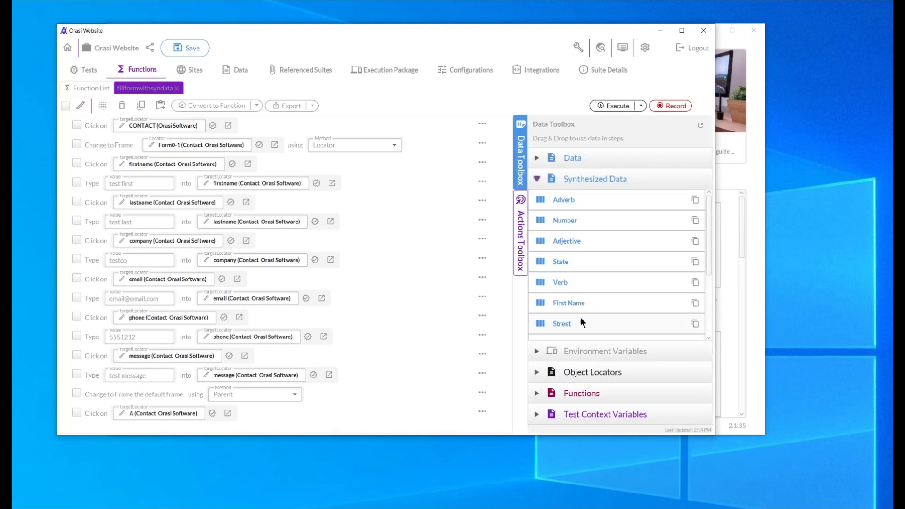
drag(710, 223, 713, 258)
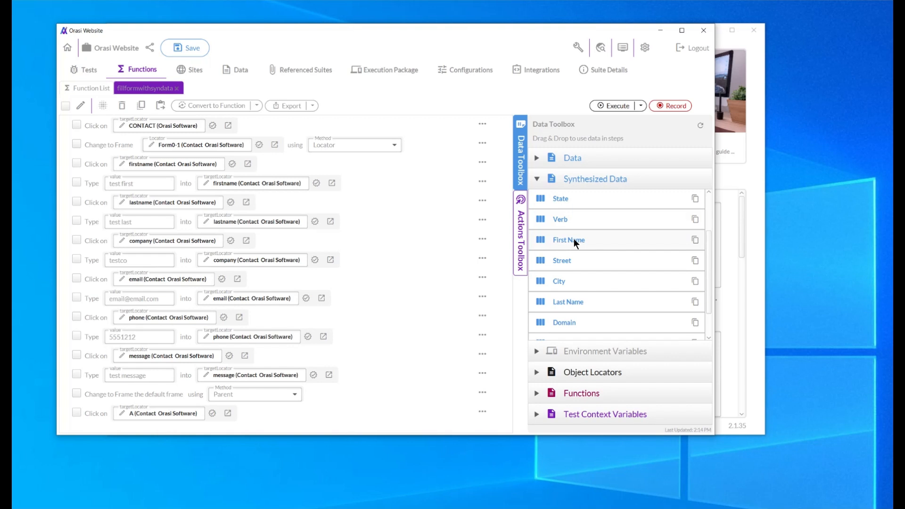
drag(573, 238, 122, 187)
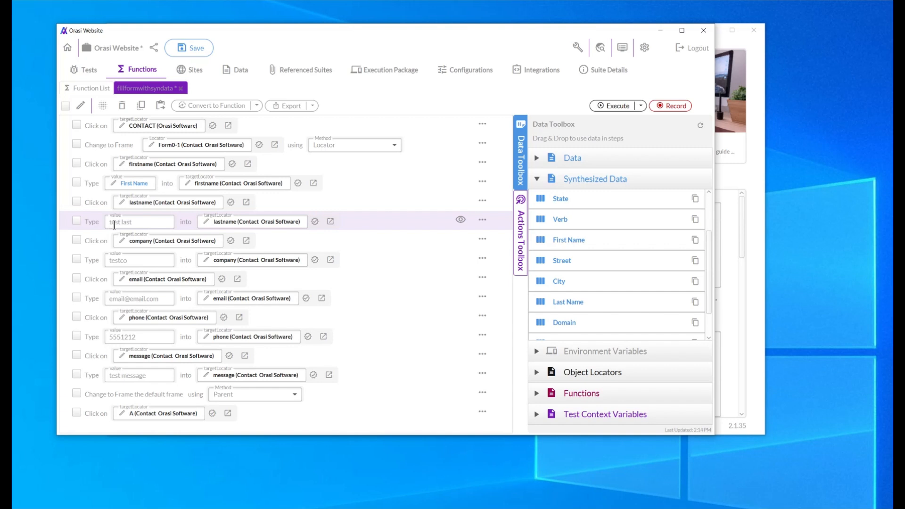
drag(567, 302, 114, 222)
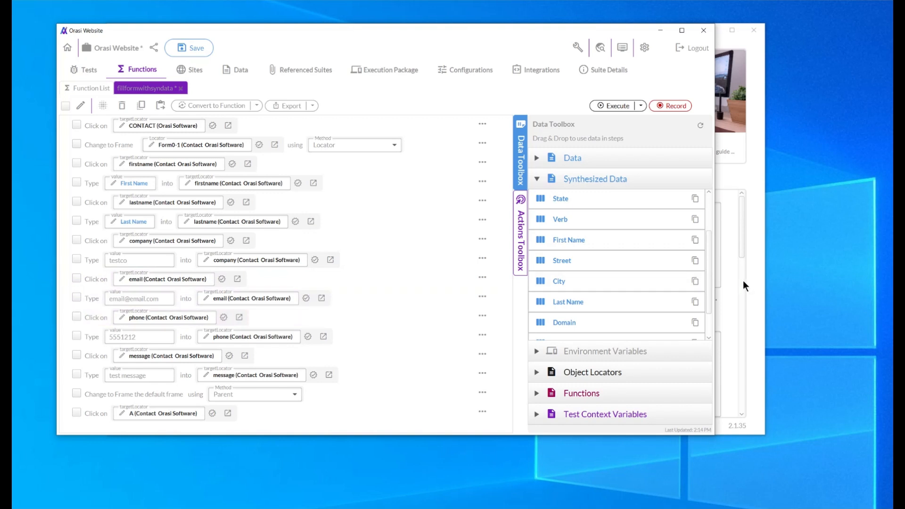
In the fillformwithsyndata function, replace the typed company and email values with the synthesized data Domain and Email Address, and save the suite
scroll(711, 264, down, 2)
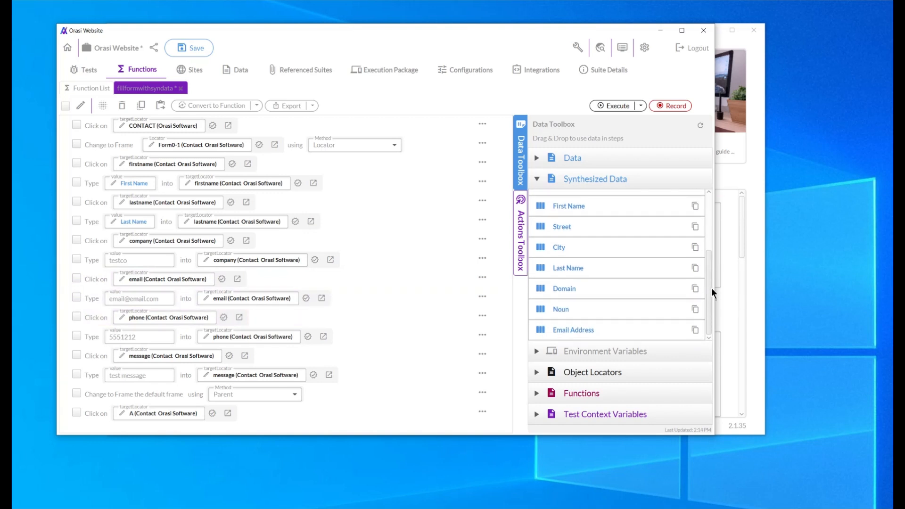
drag(565, 289, 130, 262)
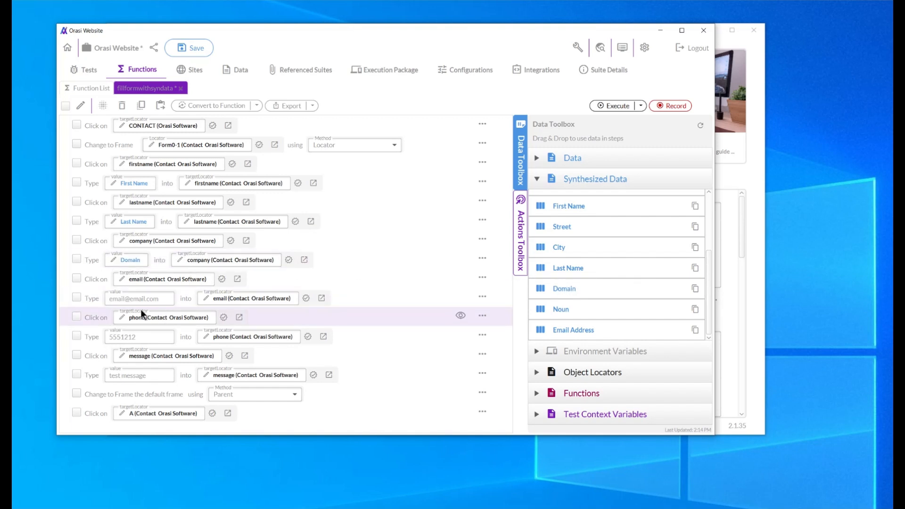
drag(559, 328, 127, 298)
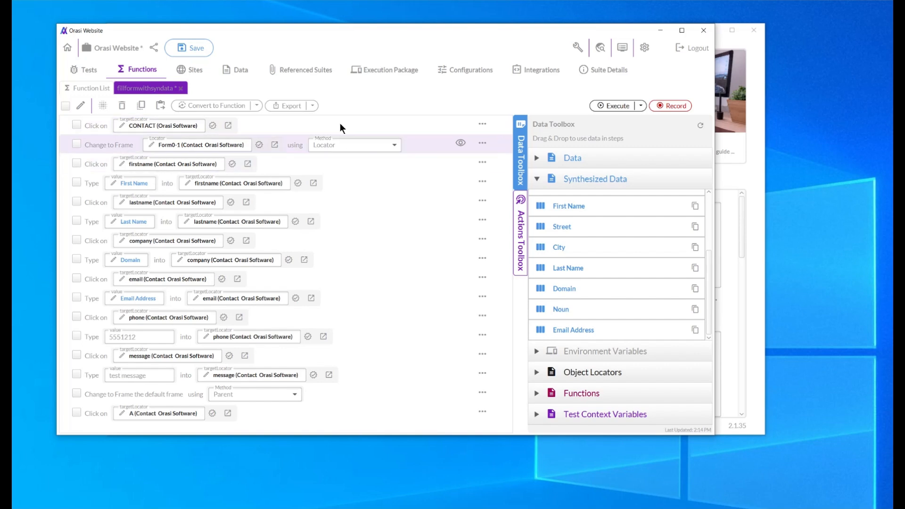
click(195, 50)
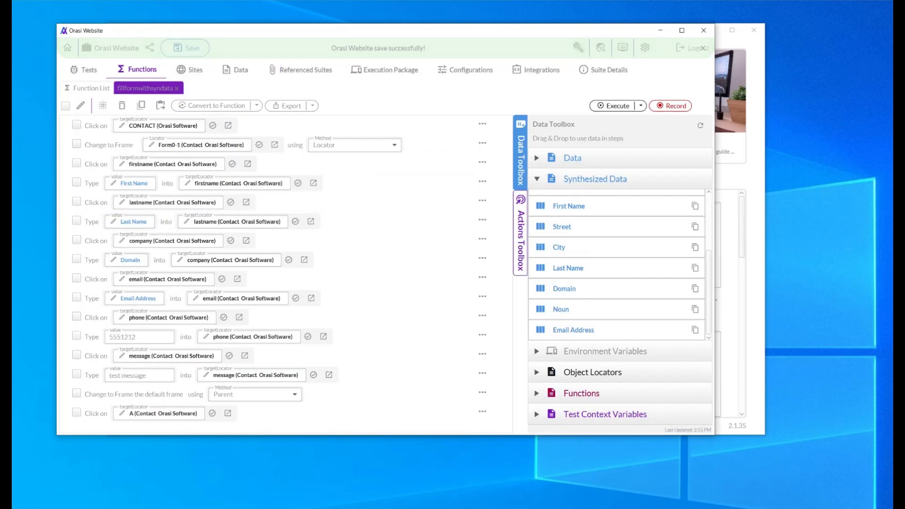
Return to the syndata test, execute it with the function call, and close the execution browser when the run finishes
click(86, 69)
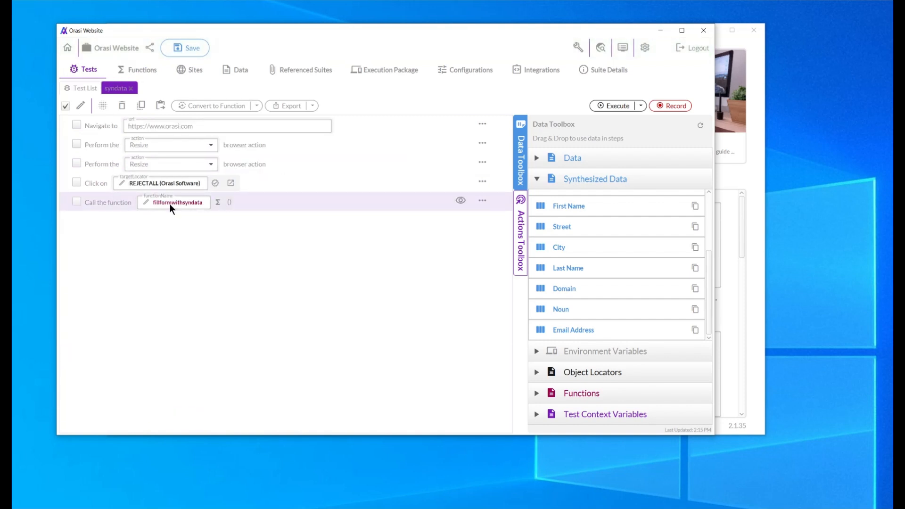
click(613, 108)
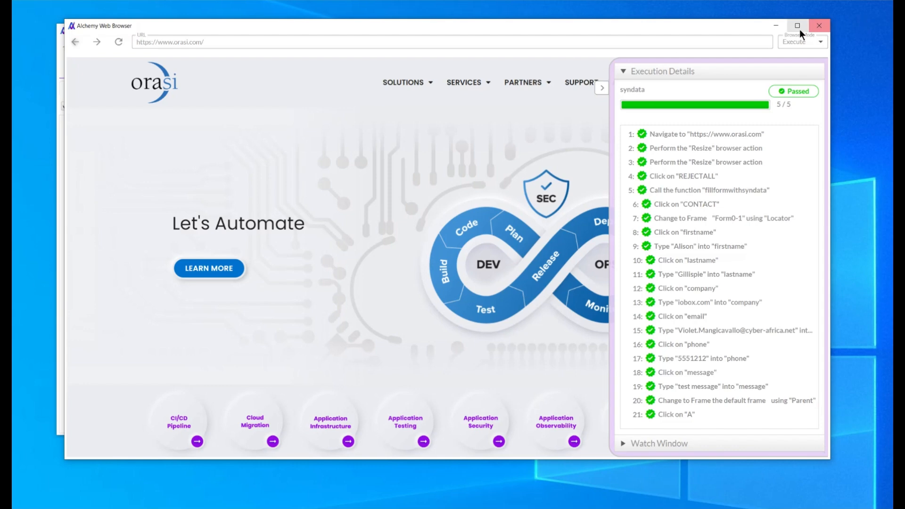
click(819, 26)
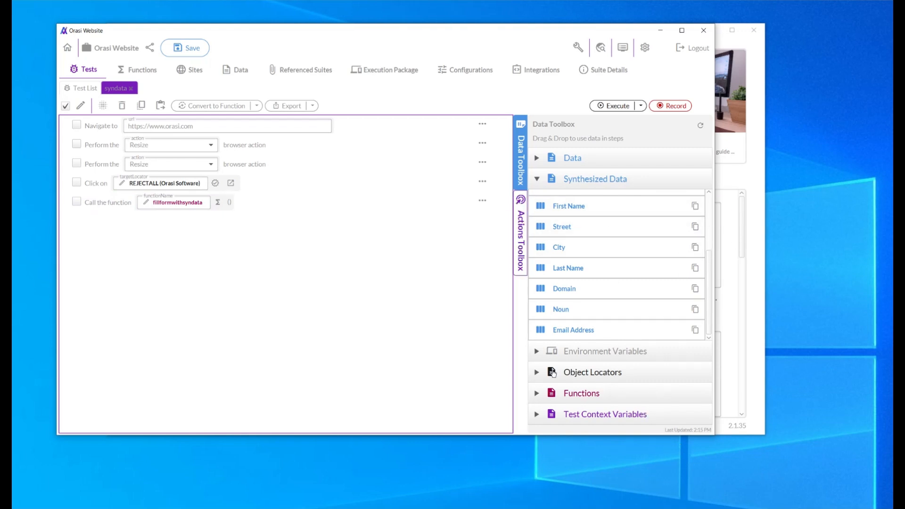
Add a Repeat action below the function call in the syndata test and set its count to 3
click(521, 229)
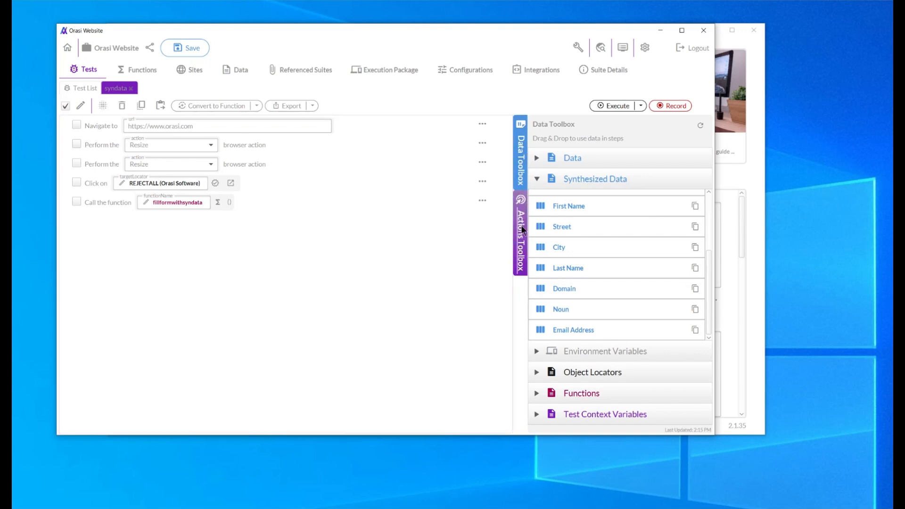
drag(708, 246, 707, 358)
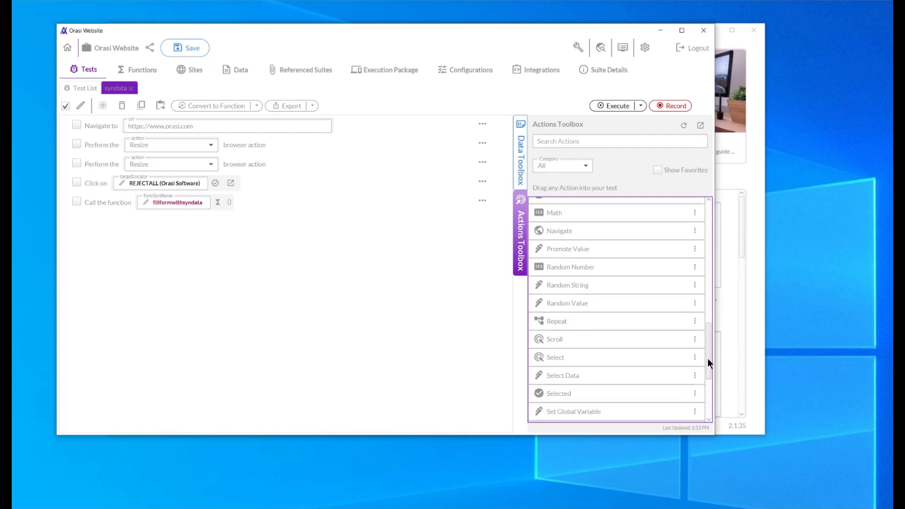
drag(553, 309, 93, 232)
click(134, 221)
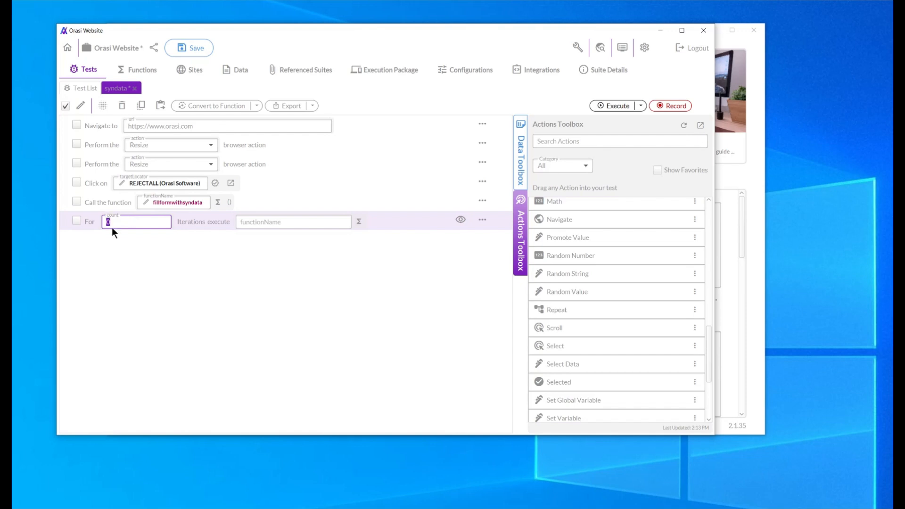
Assign the fillformwithsyndata function as the function that the Repeat step executes
click(279, 221)
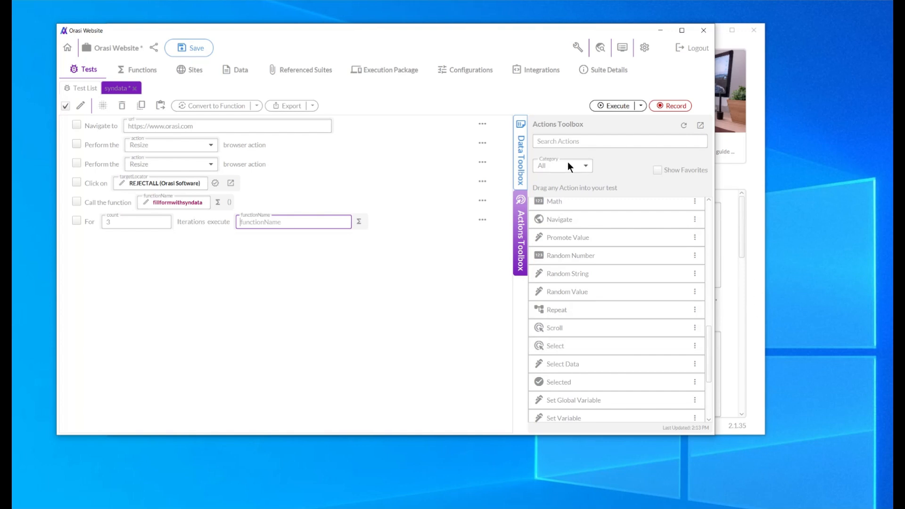
click(520, 155)
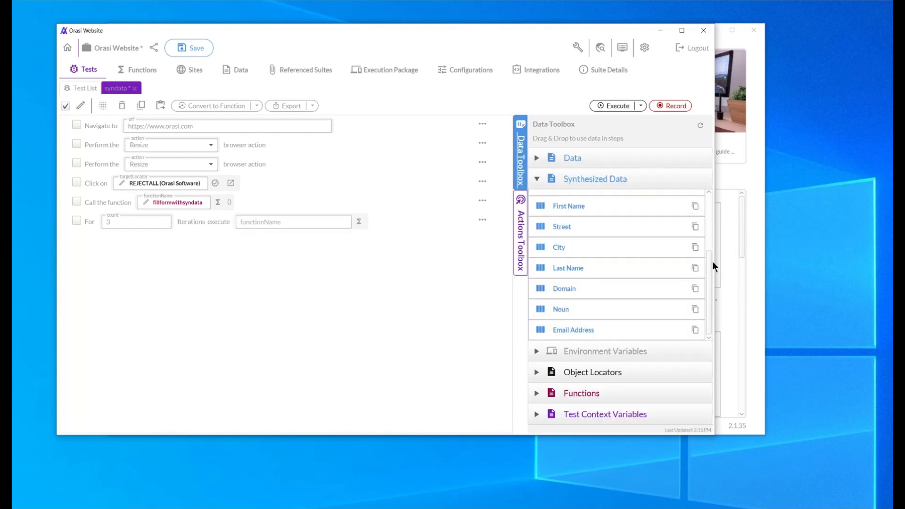
click(536, 394)
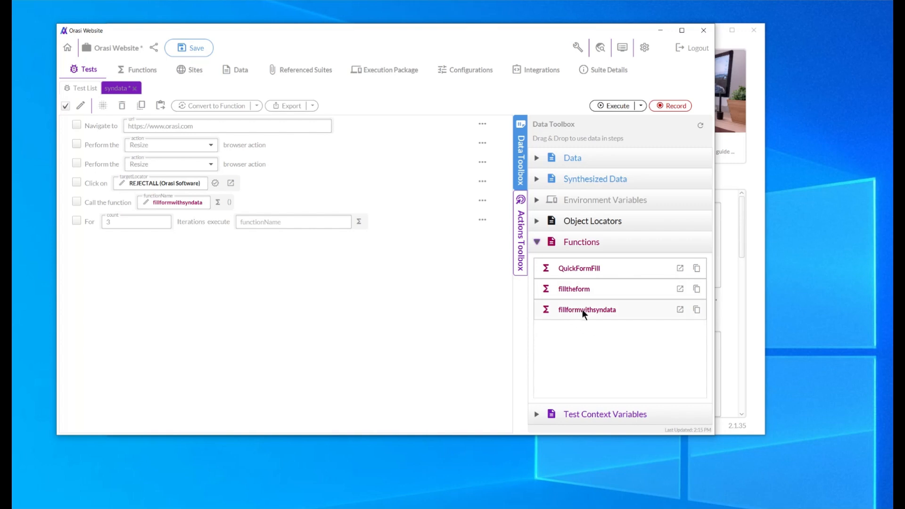
drag(589, 309, 262, 227)
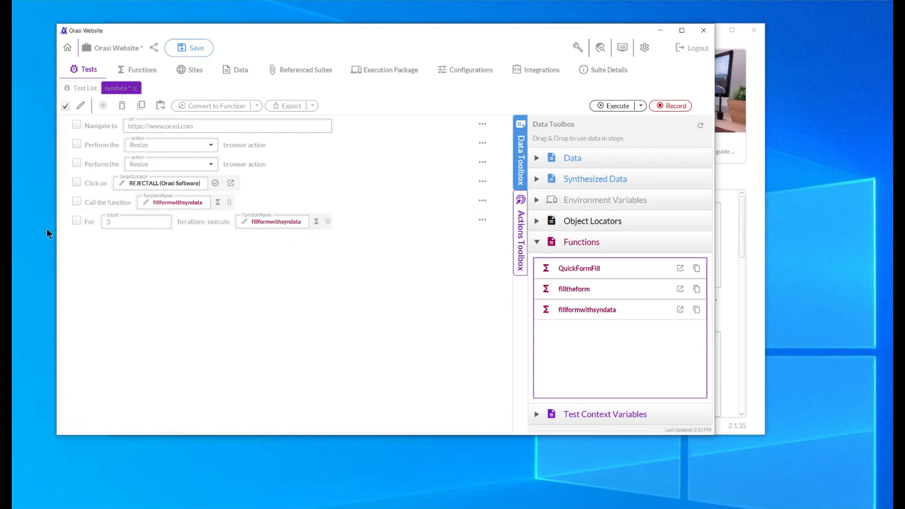
Delete the standalone step that calls fillformwithsyndata from the syndata test, confirming the deletion
click(77, 202)
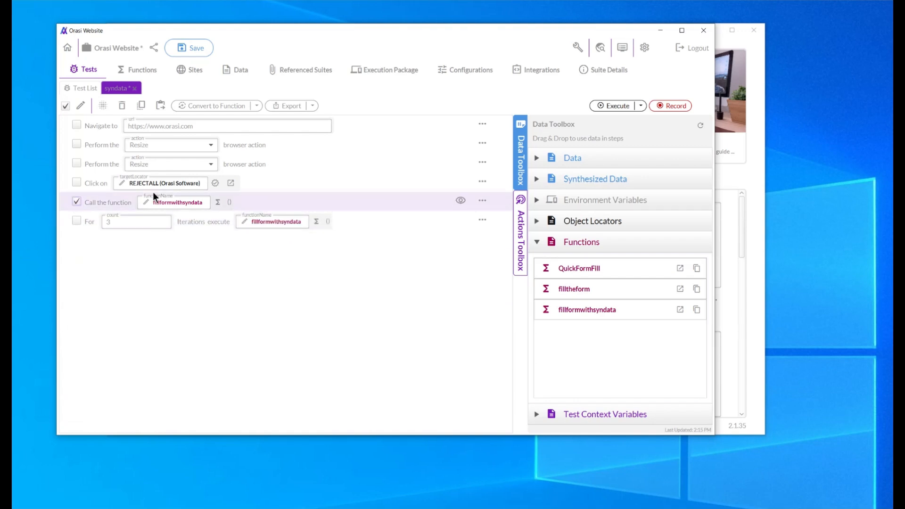
click(123, 108)
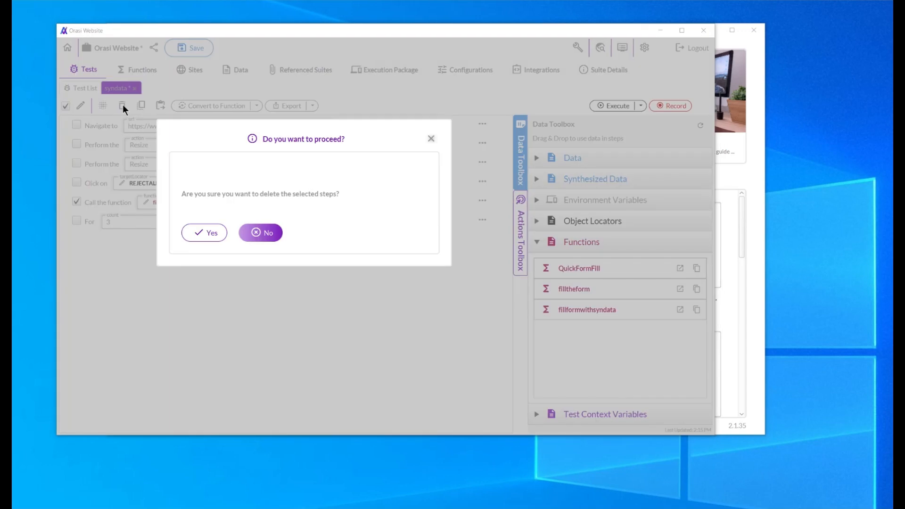
click(204, 232)
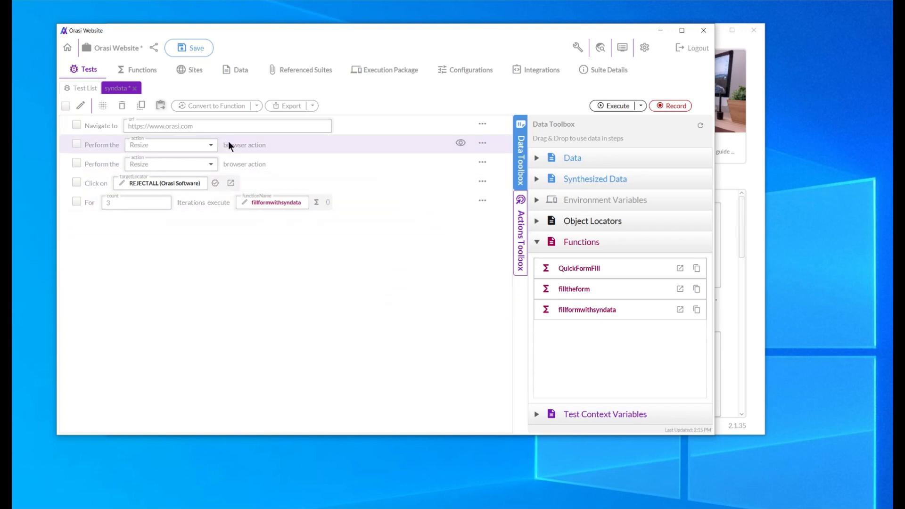
Save the suite and execute the syndata test with its 3 iterations, closing the execution browser when the run finishes
click(189, 48)
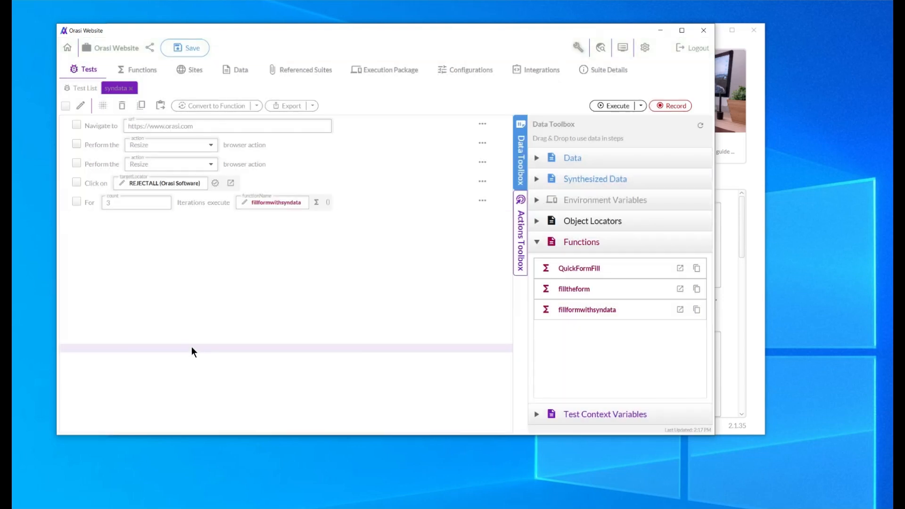
click(614, 107)
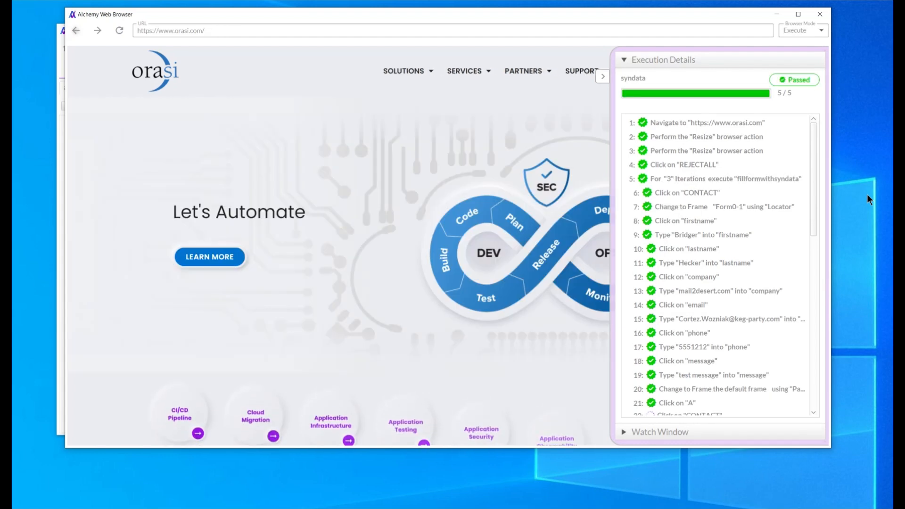
click(818, 15)
Set the Repeat step's count to 8, save the suite and execute the syndata test
click(113, 203)
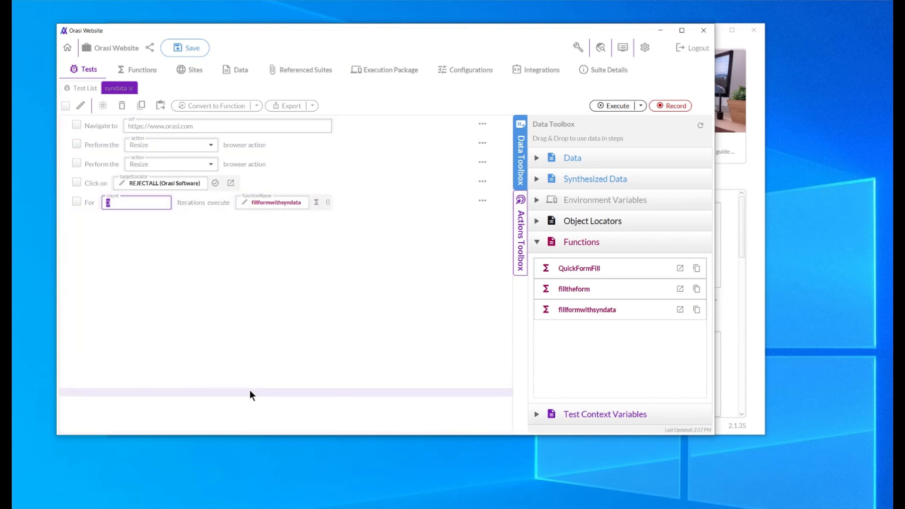
text(8)
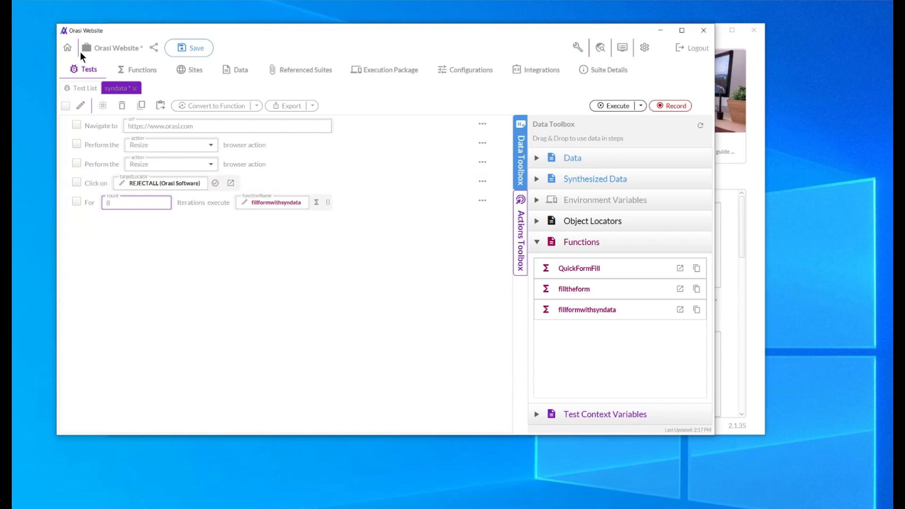
click(195, 49)
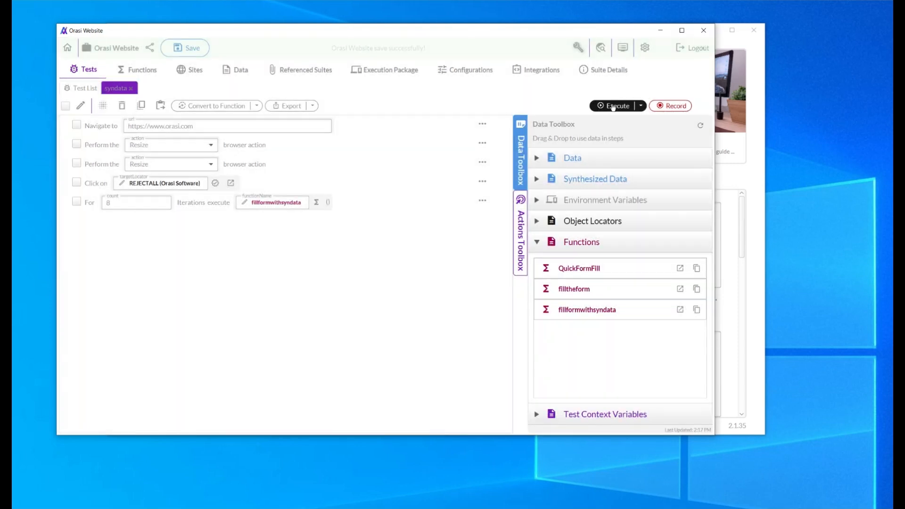
click(611, 104)
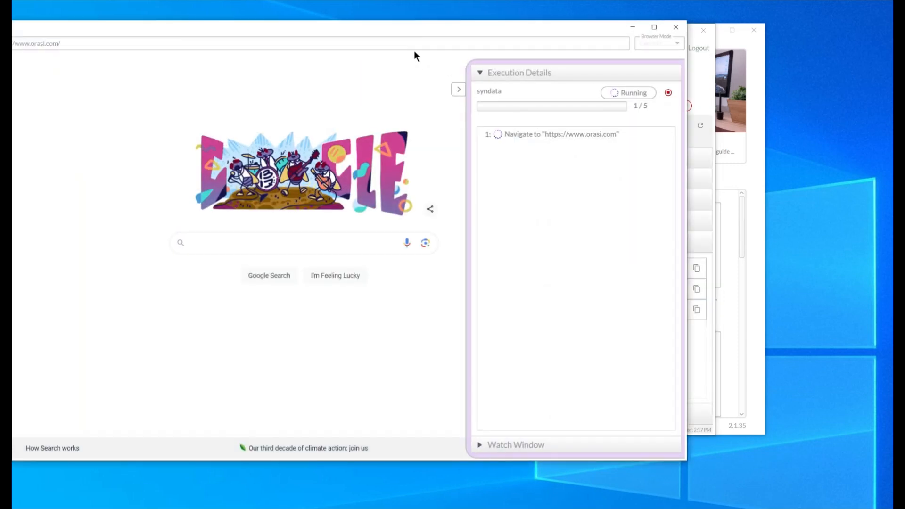